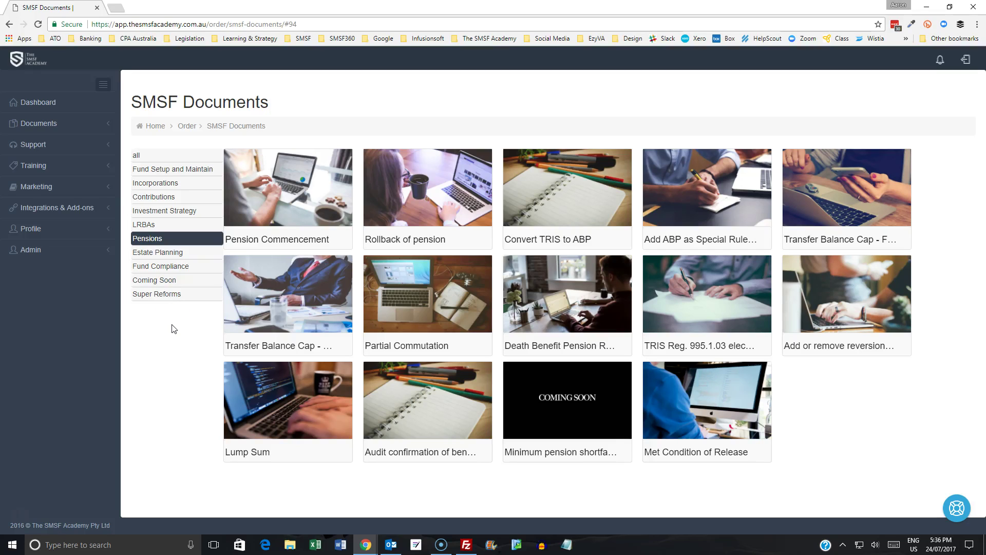
# Step: Filter the SMSF document catalogue to the Super Reforms category
pyautogui.click(167, 294)
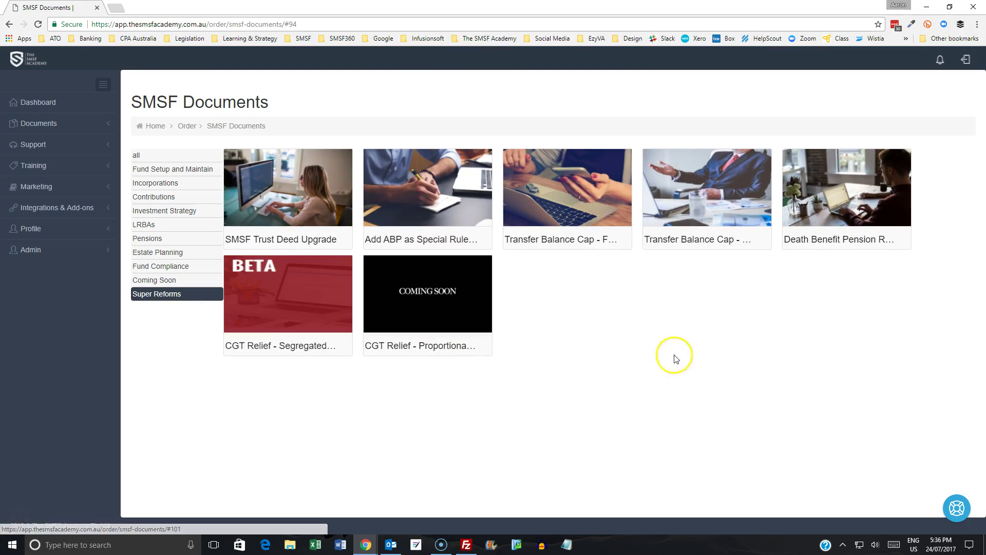
pyautogui.moveTo(701, 208)
pyautogui.moveTo(601, 210)
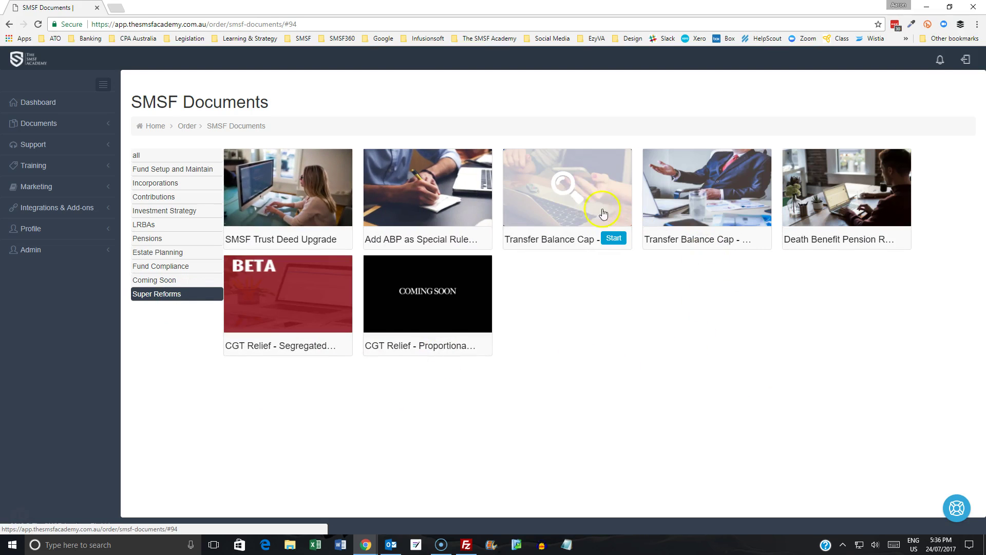
# Step: Open the Transfer Balance Cap - Full Commutation details and scroll down to its Start button
pyautogui.click(562, 191)
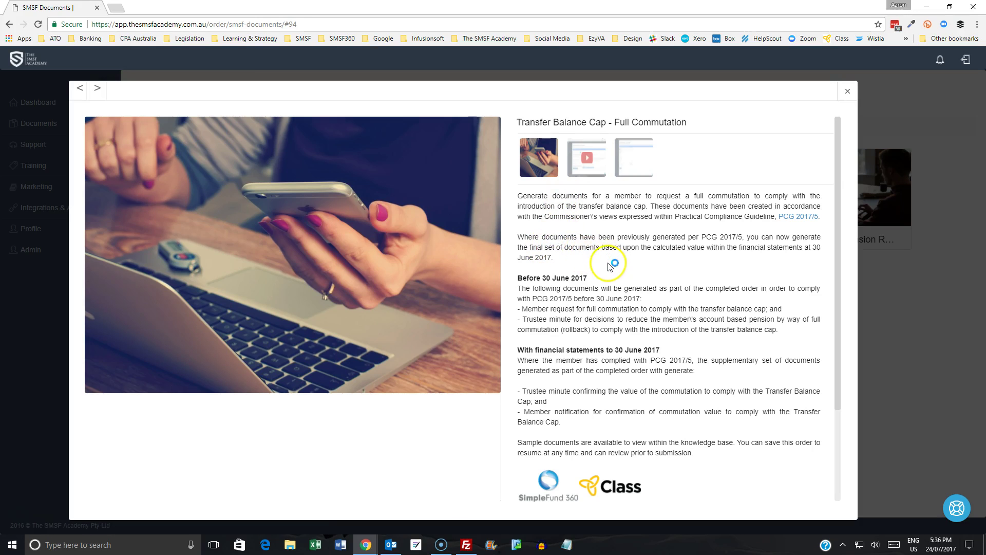
pyautogui.moveTo(492, 223)
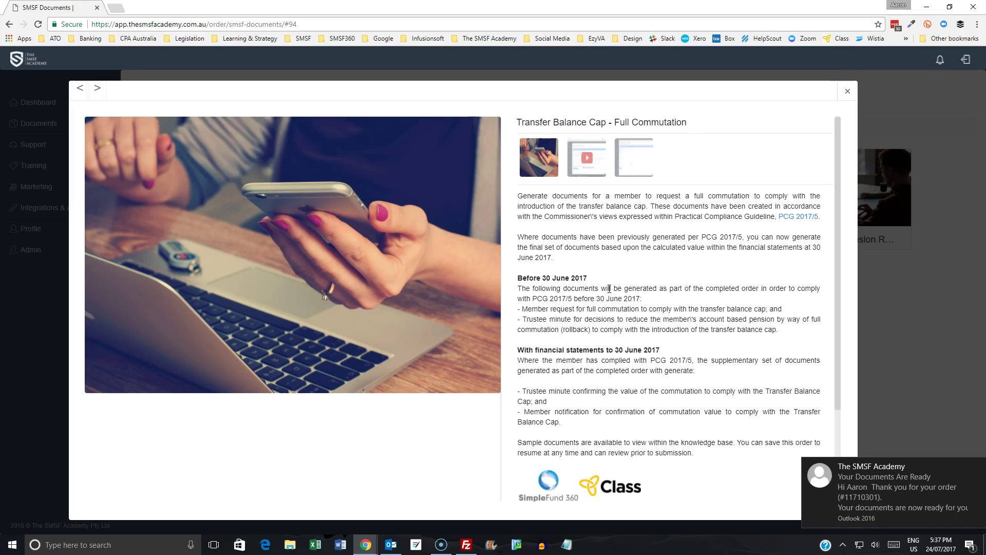
pyautogui.scroll(-2, 609, 289)
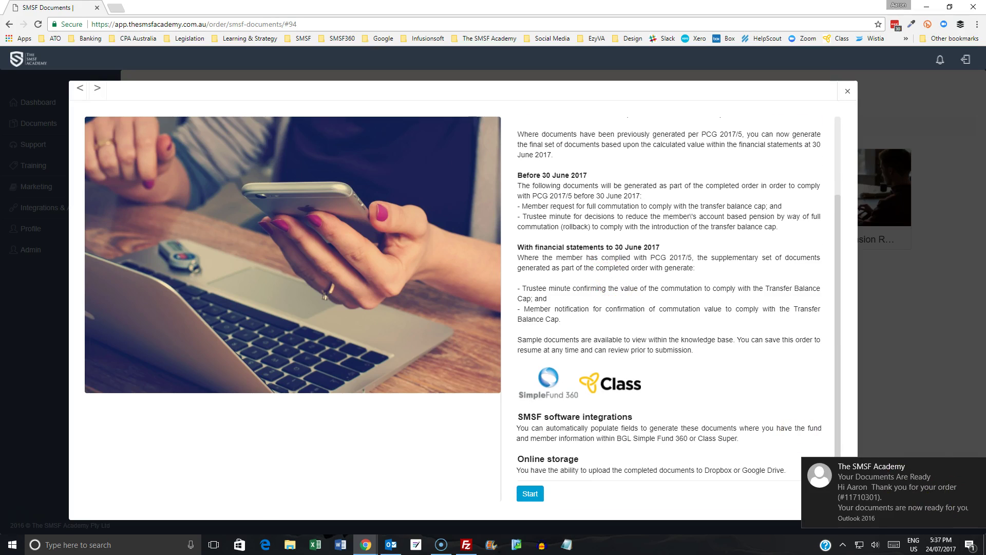
pyautogui.click(975, 467)
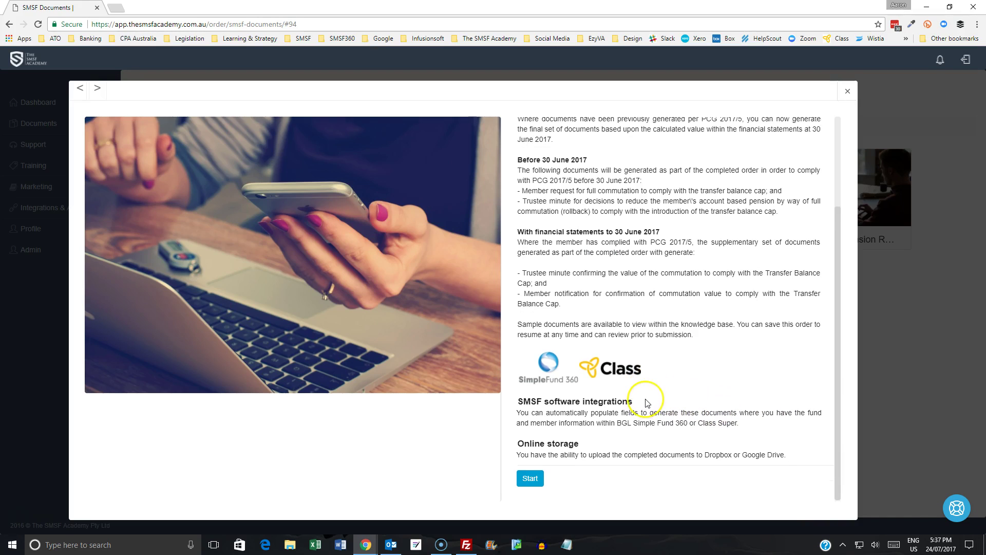
pyautogui.scroll(-1, 646, 408)
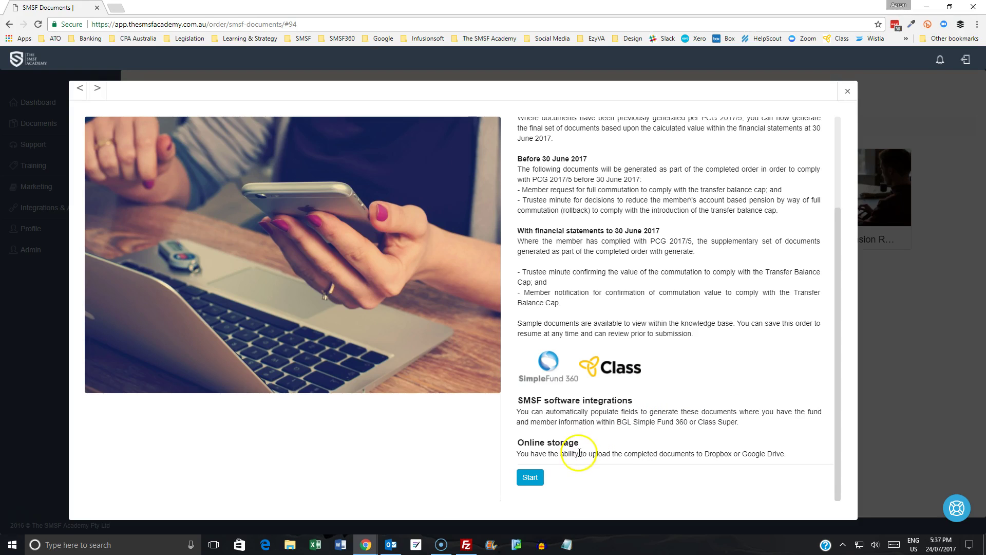
# Step: Start a Full Commutation order: reference TEST, fund Test SMSF, address 100 Main Cl, Chisholm ACT 2905
pyautogui.click(530, 478)
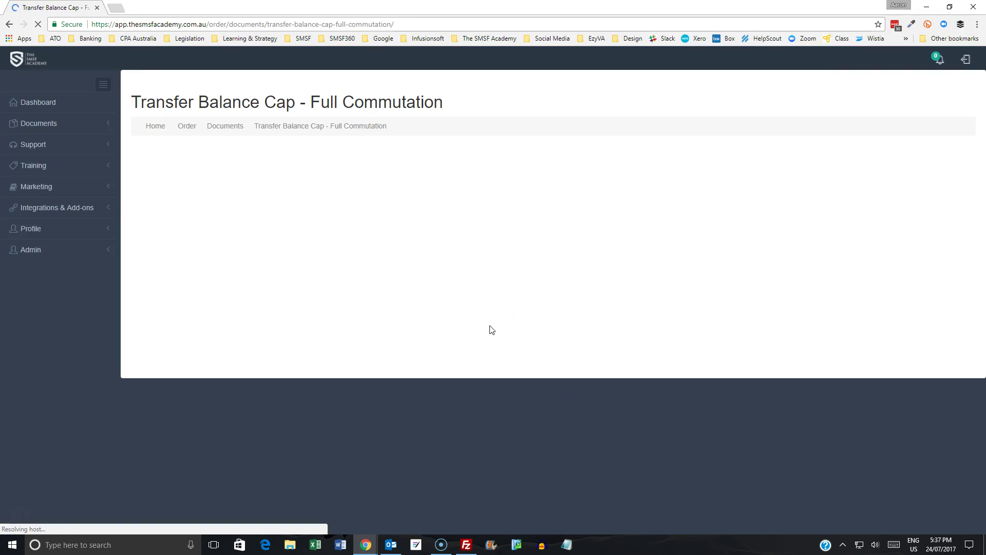
pyautogui.click(439, 267)
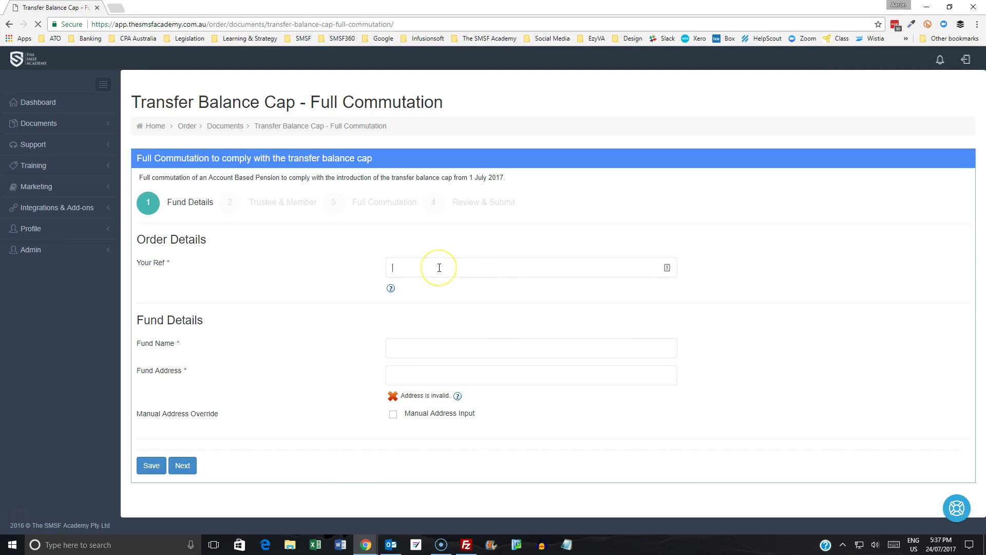
pyautogui.write('TEST')
pyautogui.press('Tab')
pyautogui.write('Test SMSF')
pyautogui.write('100 Main')
pyautogui.click(406, 422)
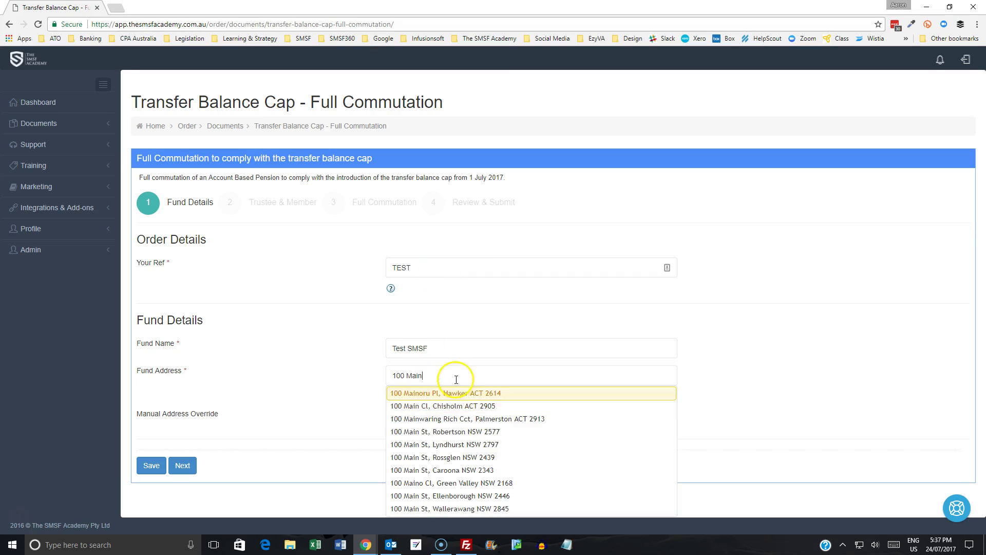
pyautogui.click(453, 402)
pyautogui.click(194, 465)
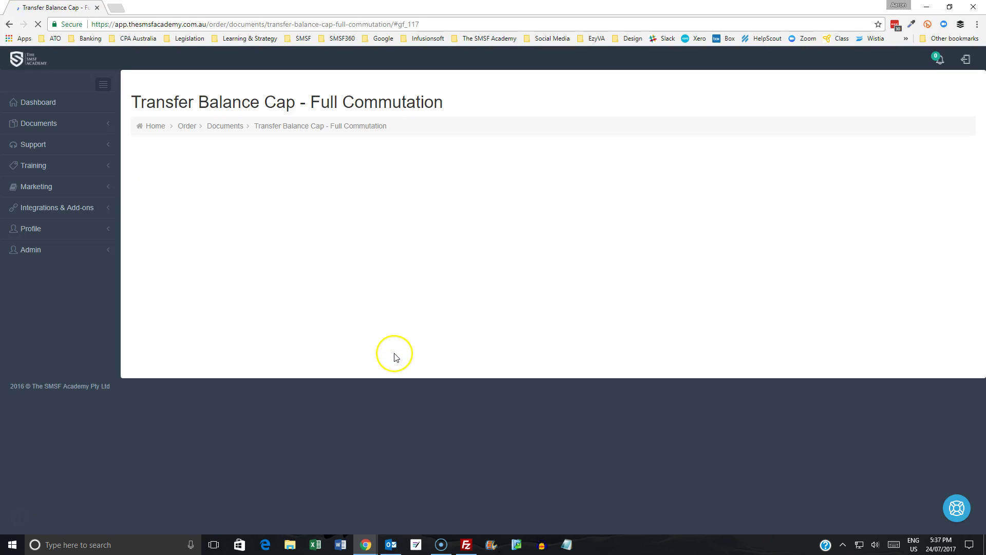
pyautogui.click(409, 278)
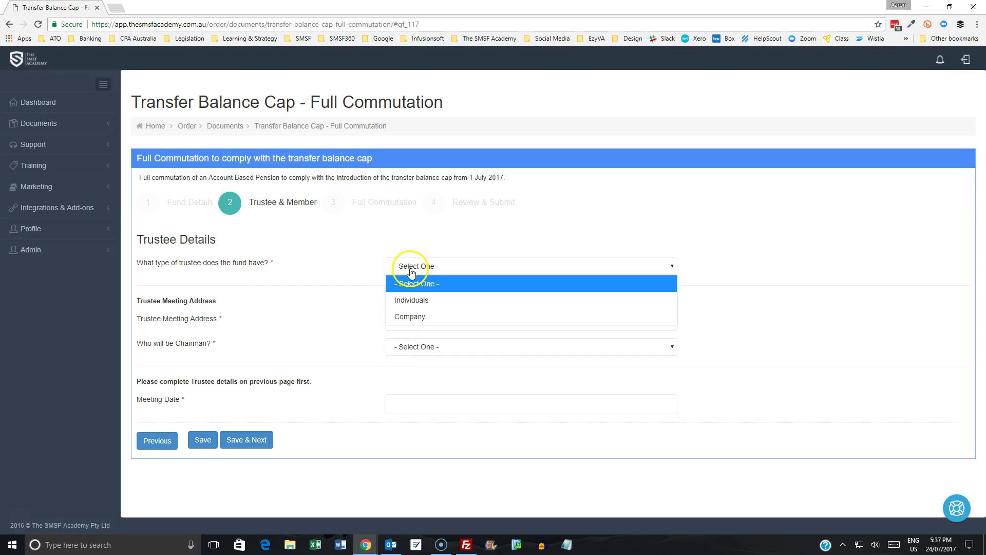
pyautogui.click(415, 301)
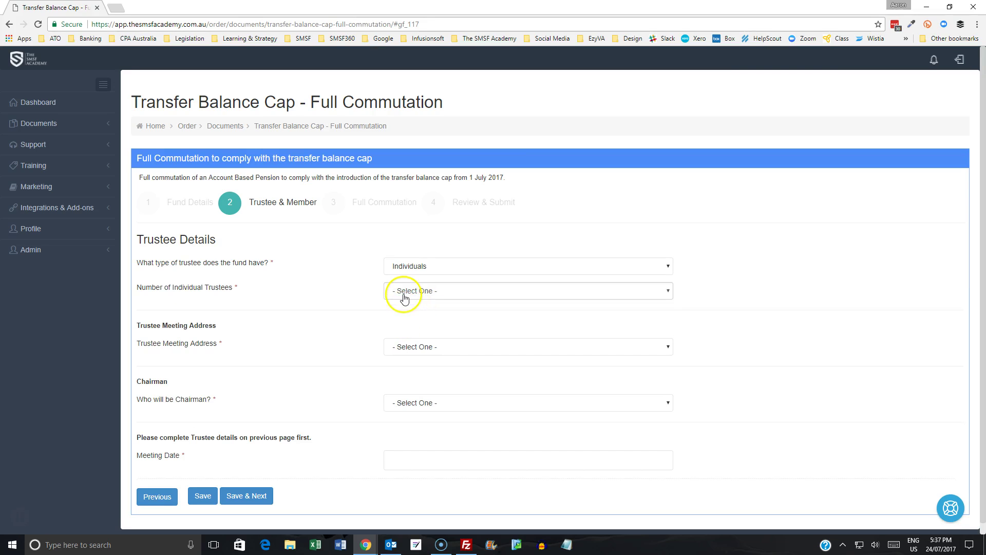
pyautogui.click(405, 289)
pyautogui.click(404, 321)
pyautogui.click(401, 344)
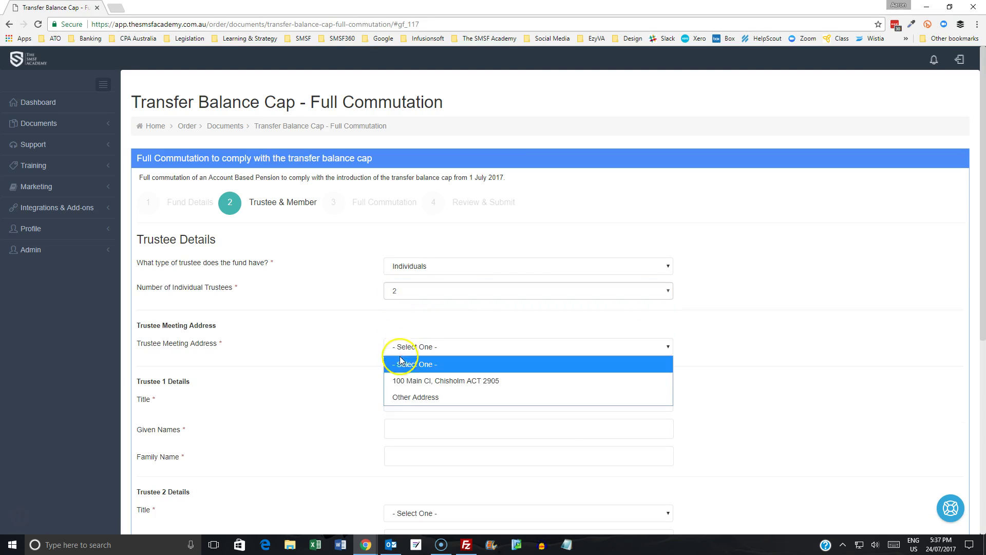
pyautogui.click(407, 379)
# Step: Enter trustee 1 (title Mr) and trustee 2 (title Mrs) with their given and family names
pyautogui.click(402, 409)
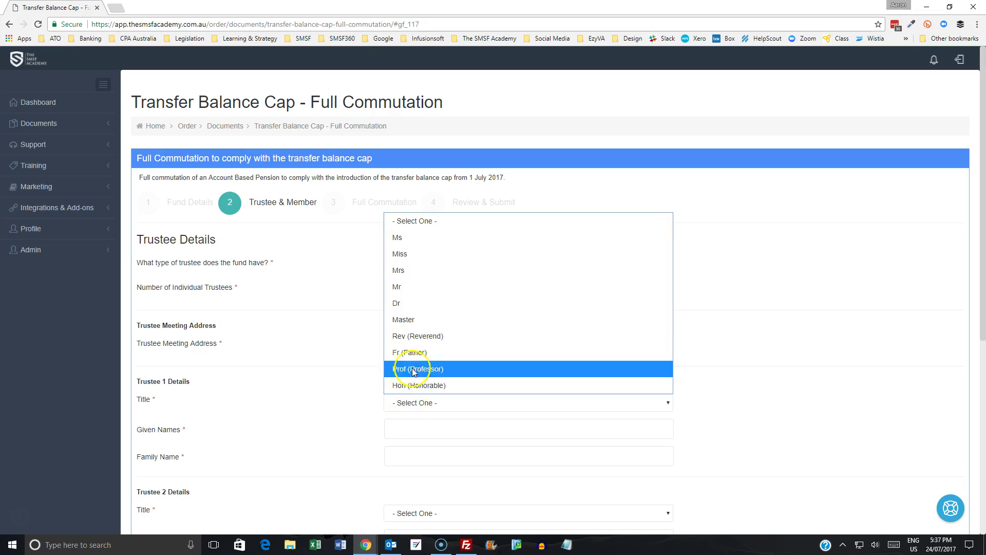
pyautogui.click(413, 300)
pyautogui.click(404, 437)
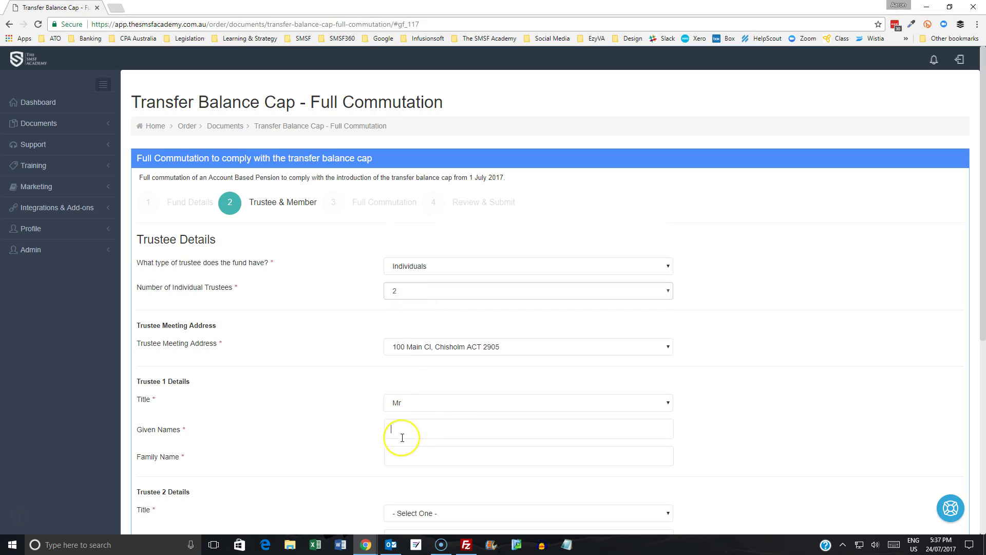
pyautogui.write('John')
pyautogui.write('Smith')
pyautogui.press('Tab')
pyautogui.write('Mrs')
pyautogui.press('Tab')
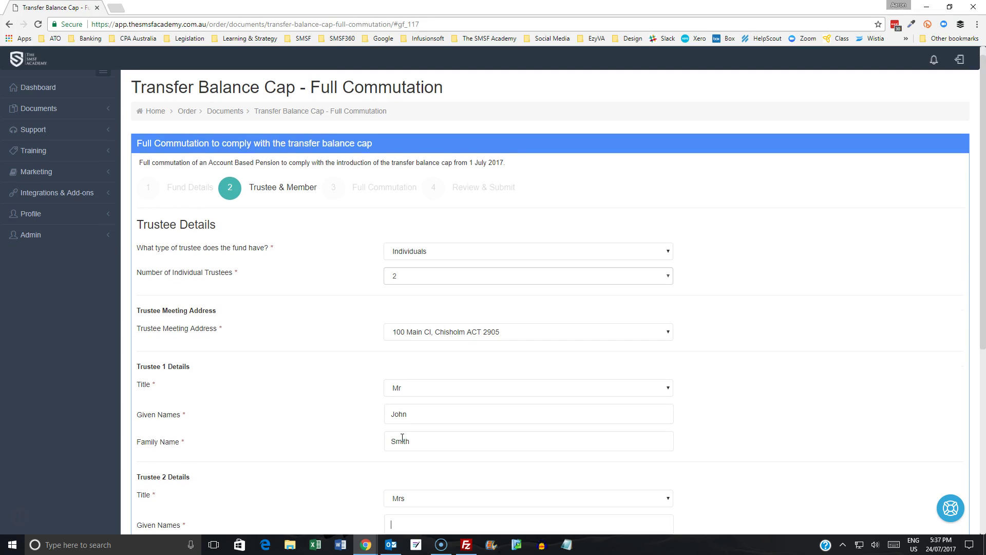
pyautogui.write('Jane')
pyautogui.press('Tab')
pyautogui.write('Smith')
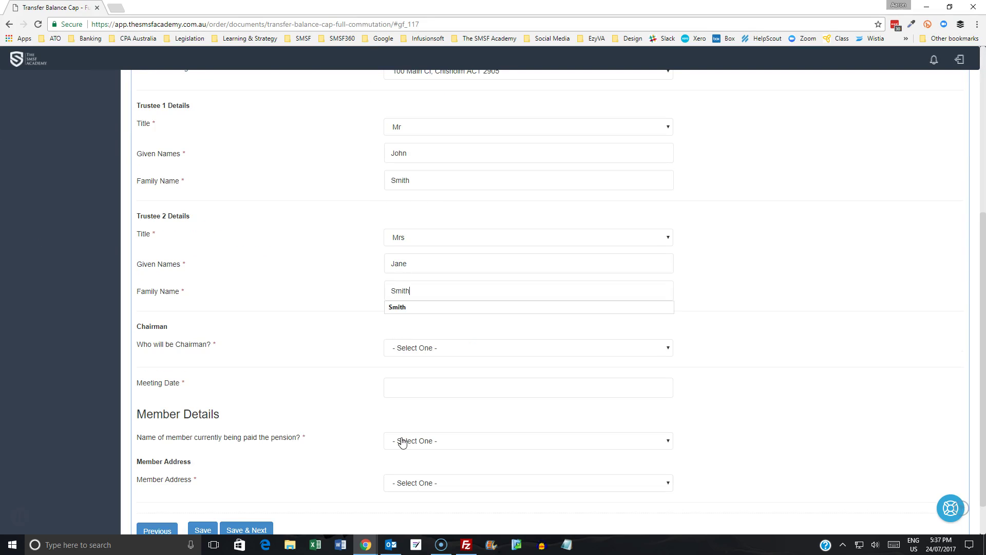
# Step: Make trustee 1 the meeting chairman and set the meeting date to 17/07/2017
pyautogui.click(423, 349)
pyautogui.click(410, 382)
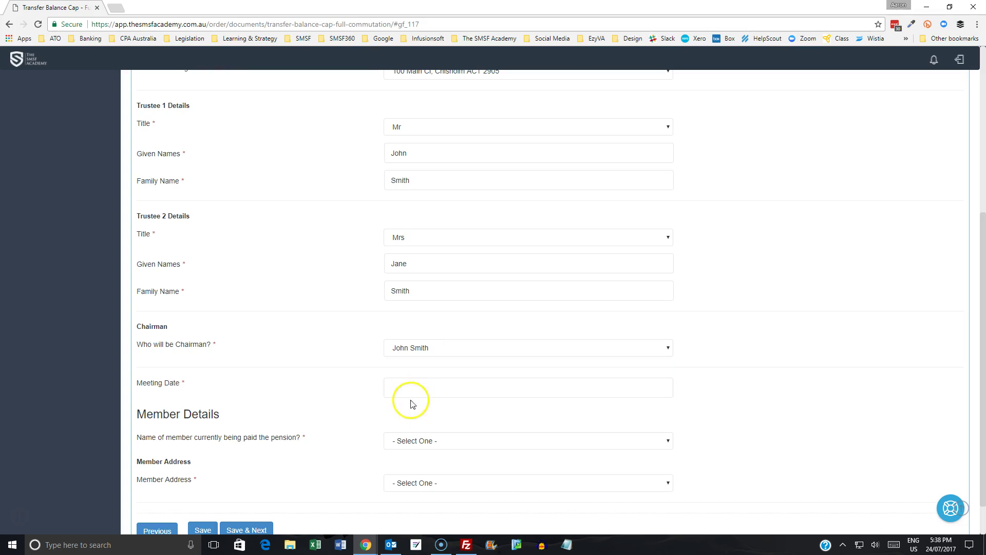
pyautogui.click(411, 390)
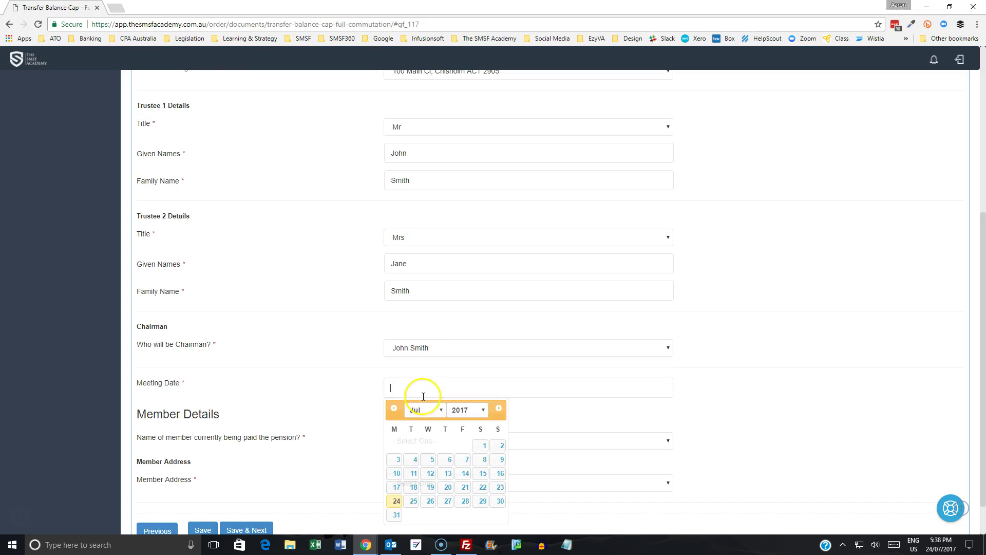
pyautogui.click(396, 487)
# Step: Choose the member being paid the pension and their member address
pyautogui.click(396, 444)
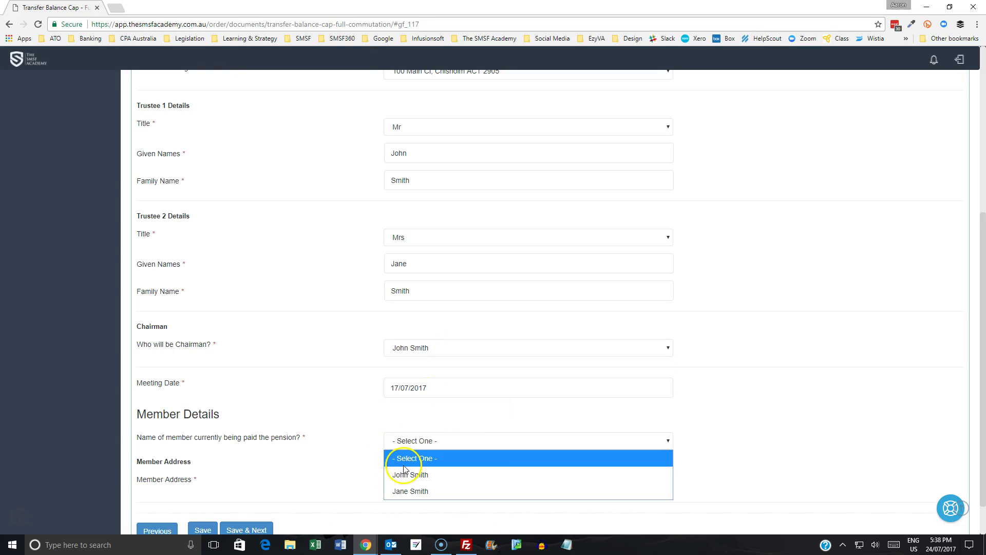
pyautogui.click(404, 458)
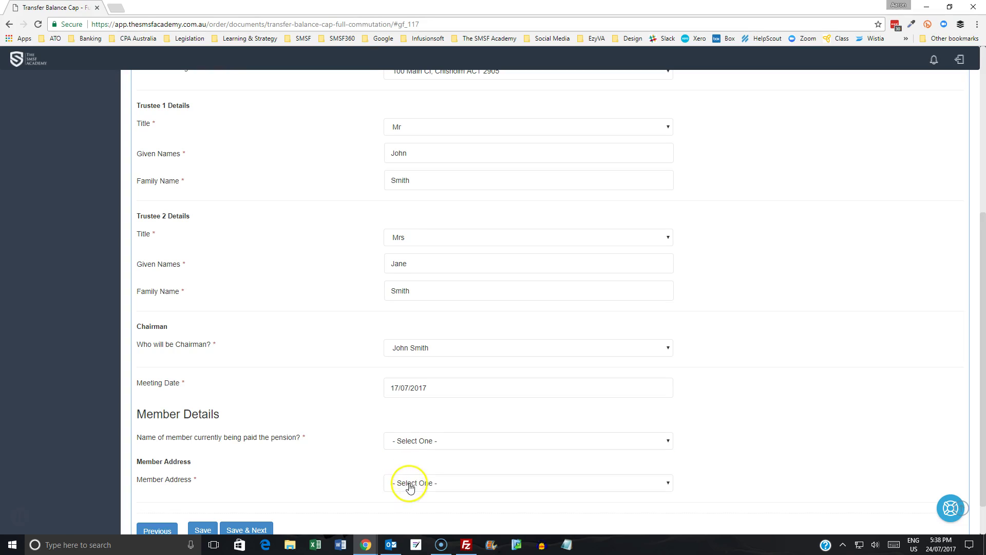
pyautogui.click(406, 483)
pyautogui.click(411, 517)
pyautogui.click(403, 441)
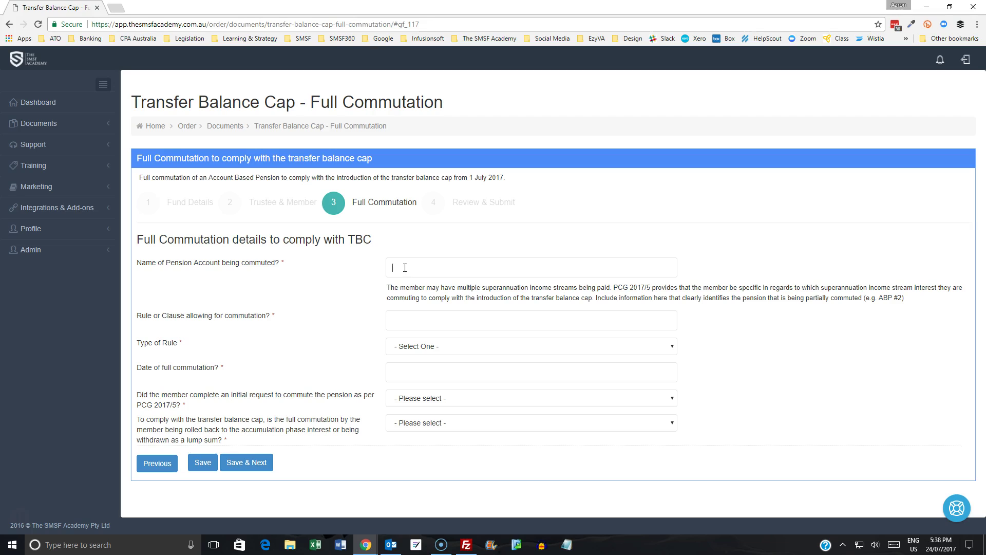
# Step: Enter pension account ABP#2, clause 25 of type Rule, and commutation date 30/06/2017
pyautogui.write('ABP#2')
pyautogui.press('Tab')
pyautogui.write('25')
pyautogui.press('Tab')
pyautogui.press('Down')
pyautogui.press('Tab')
pyautogui.write('30/06/2017')
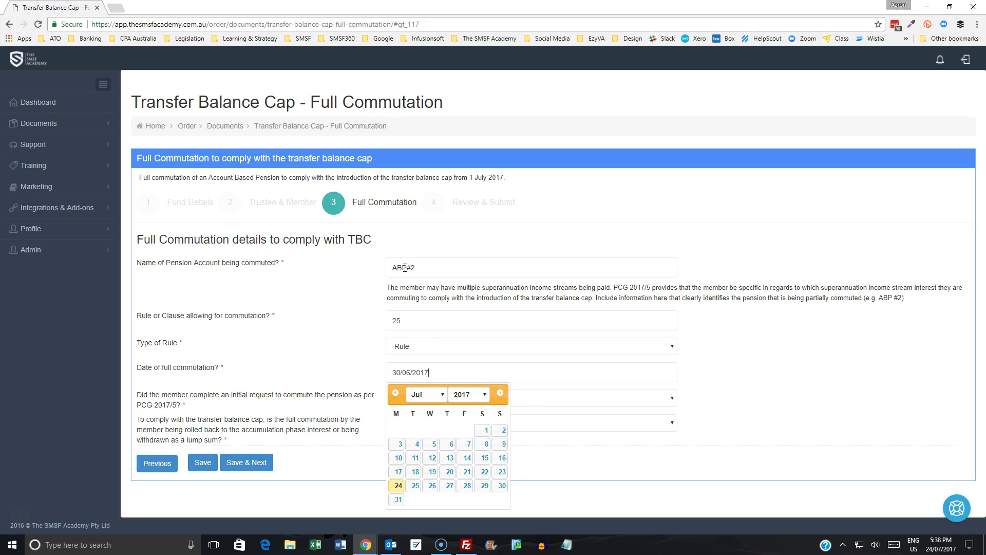
pyautogui.press('Tab')
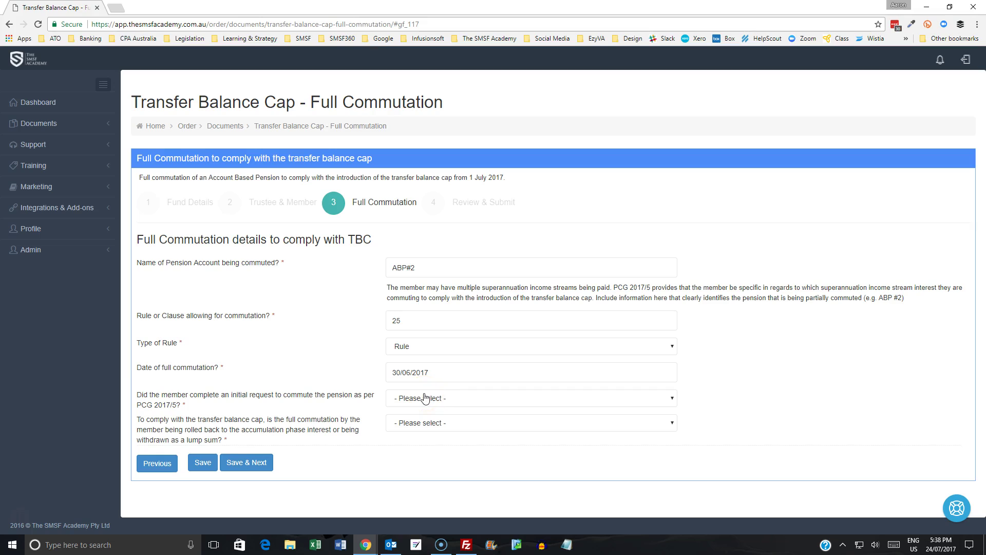
# Step: Answer Yes to the initial request, commute $157,500.00 back to accumulation, and save
pyautogui.click(424, 401)
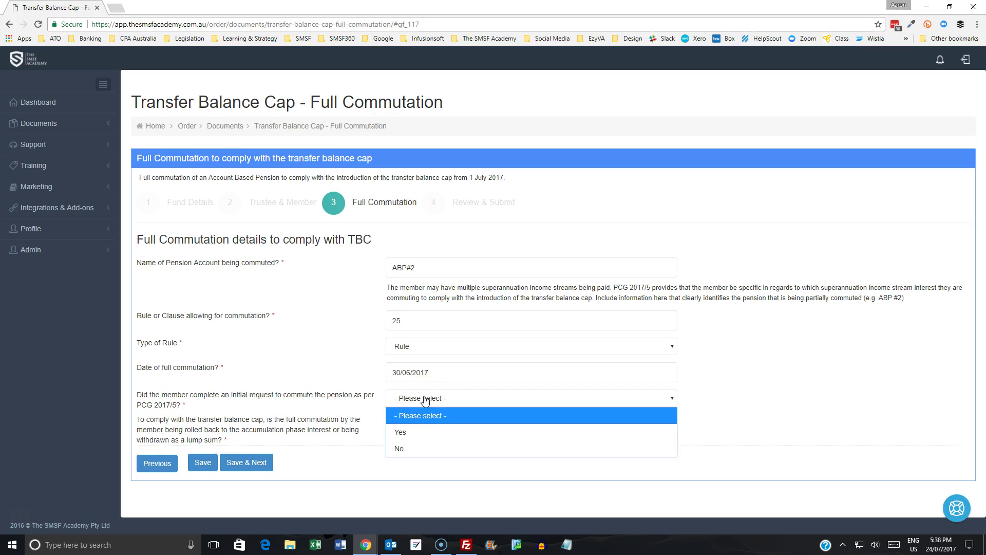
pyautogui.click(426, 433)
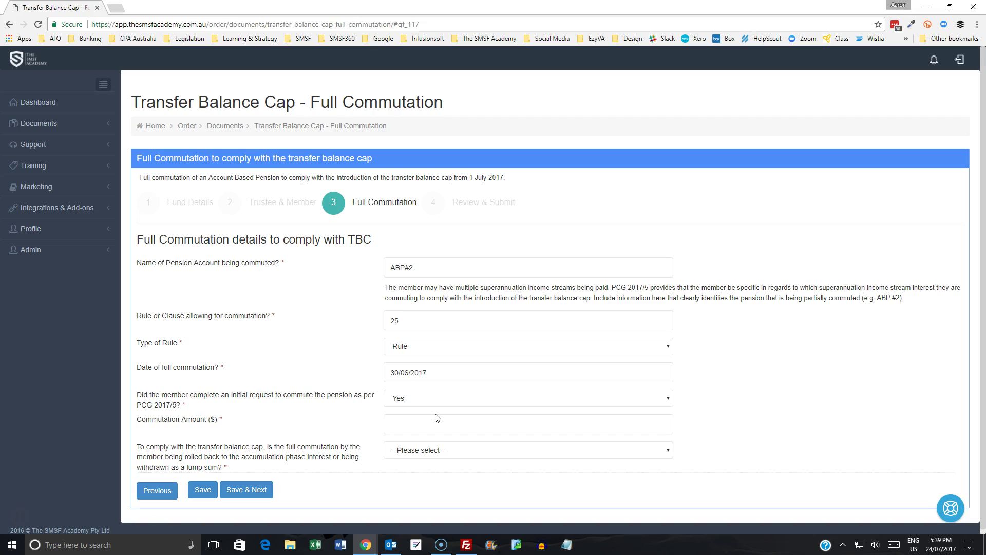
pyautogui.click(440, 425)
pyautogui.write('157,500')
pyautogui.click(420, 450)
pyautogui.click(430, 484)
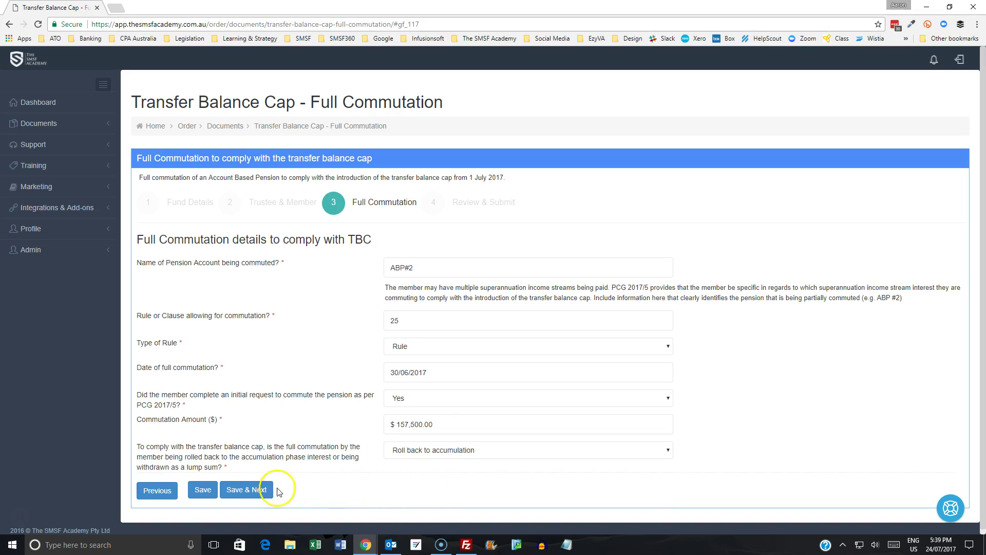
pyautogui.click(253, 489)
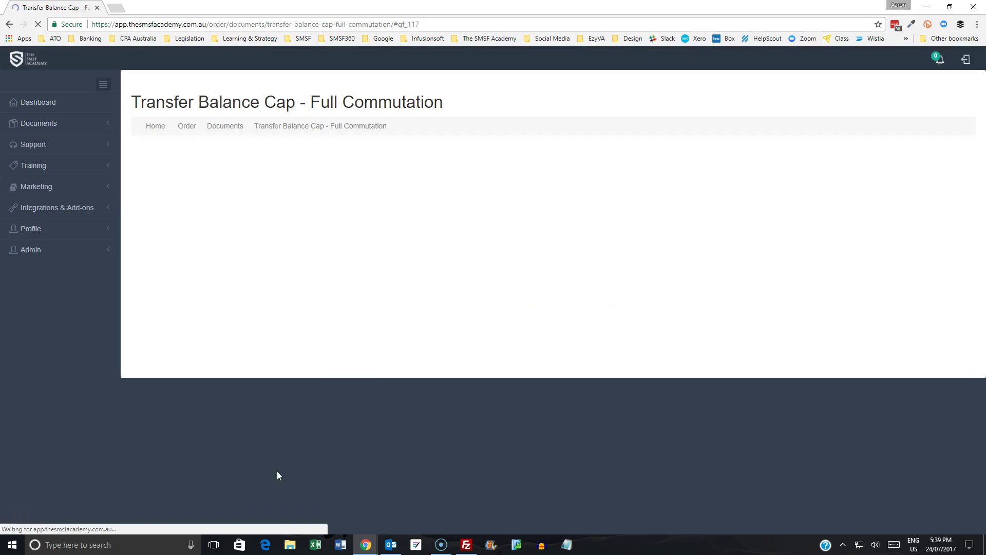
# Step: Review the TEST Full Commutation order summary and submit the order
pyautogui.click(417, 340)
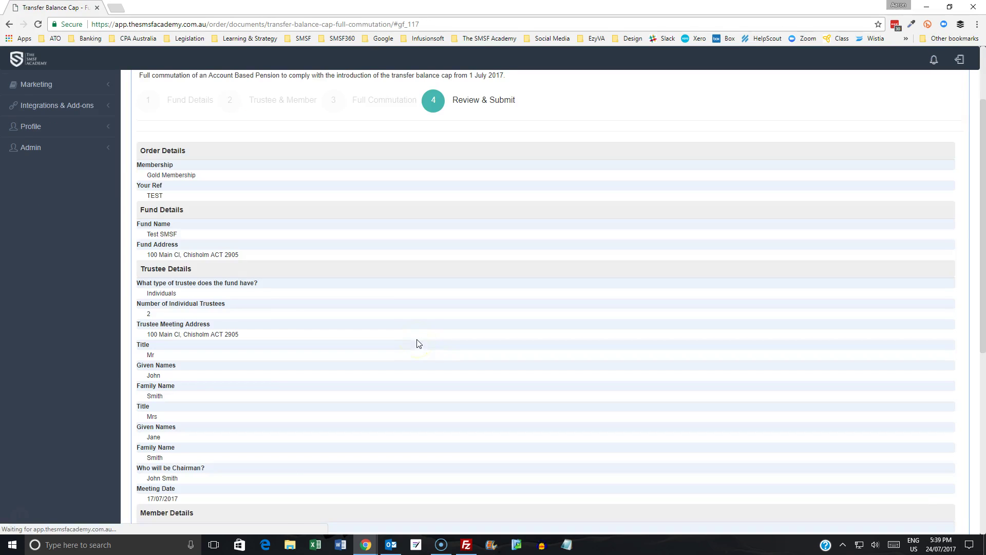
pyautogui.scroll(-3, 388, 319)
pyautogui.scroll(-2, 344, 292)
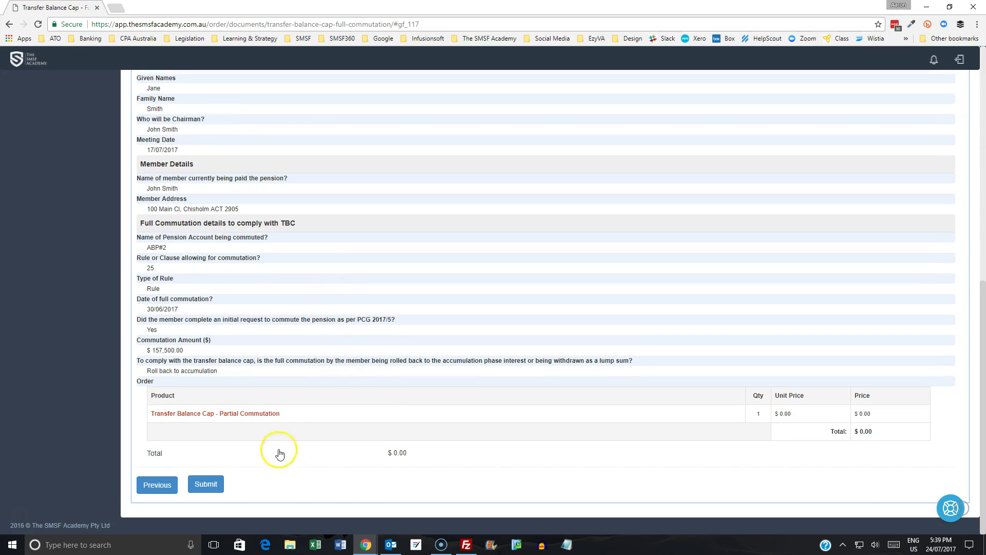
pyautogui.click(208, 484)
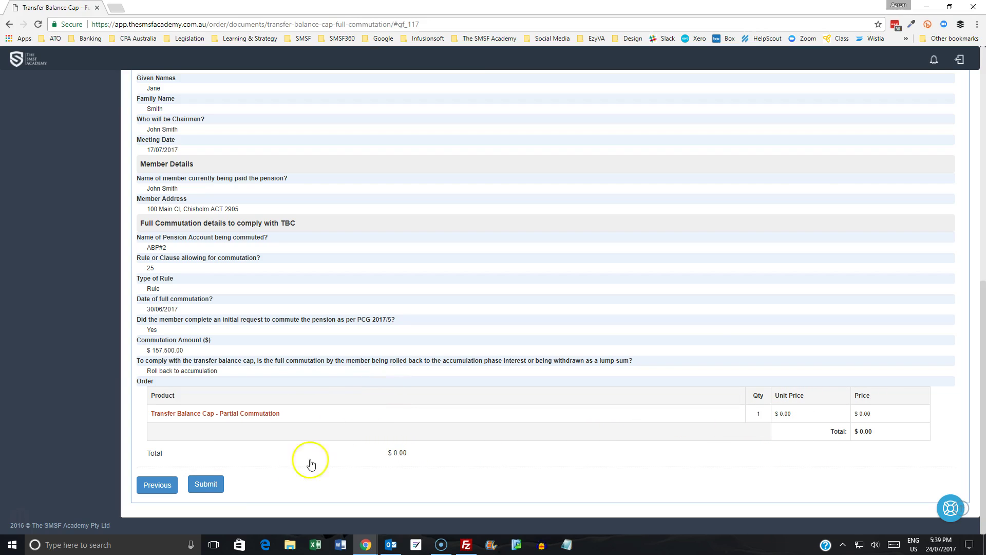
pyautogui.click(216, 489)
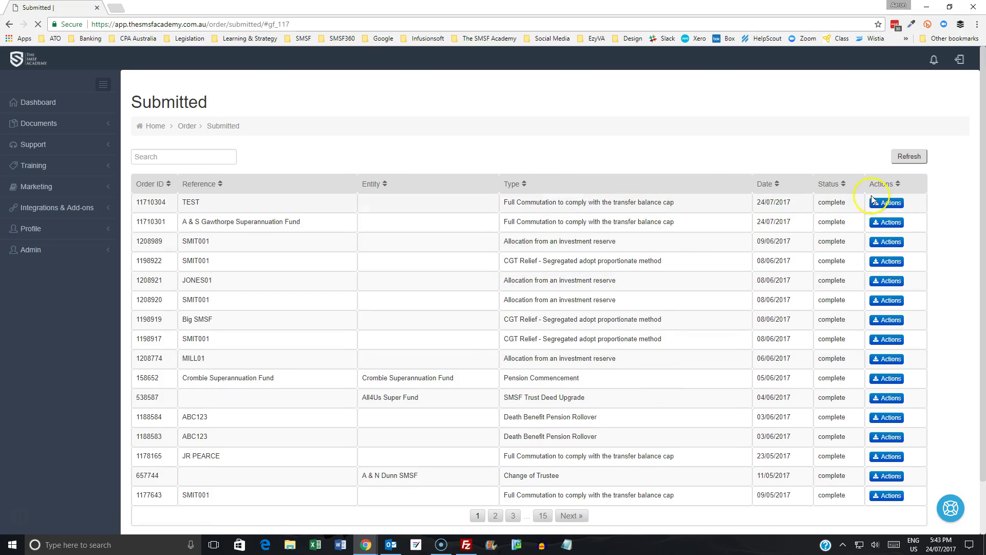
# Step: Check Outlook, then open the TEST order's generated documents from its Actions menu
pyautogui.click(390, 545)
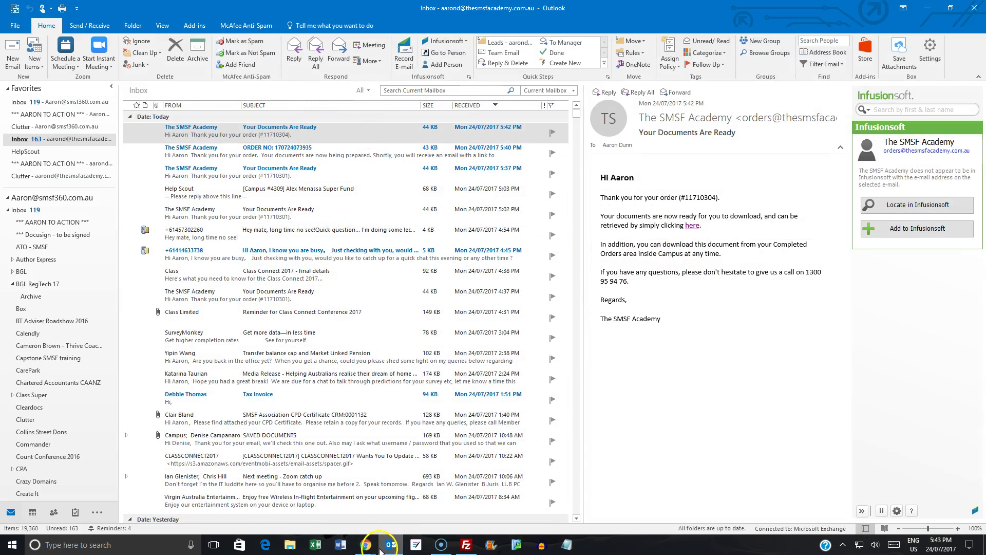
pyautogui.moveTo(366, 543)
pyautogui.click(402, 529)
pyautogui.click(888, 203)
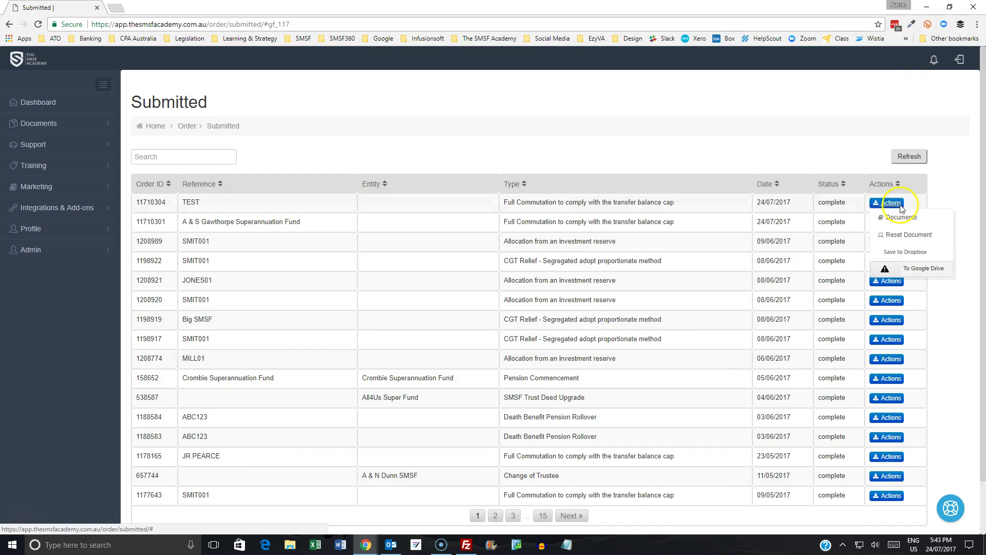
pyautogui.click(901, 217)
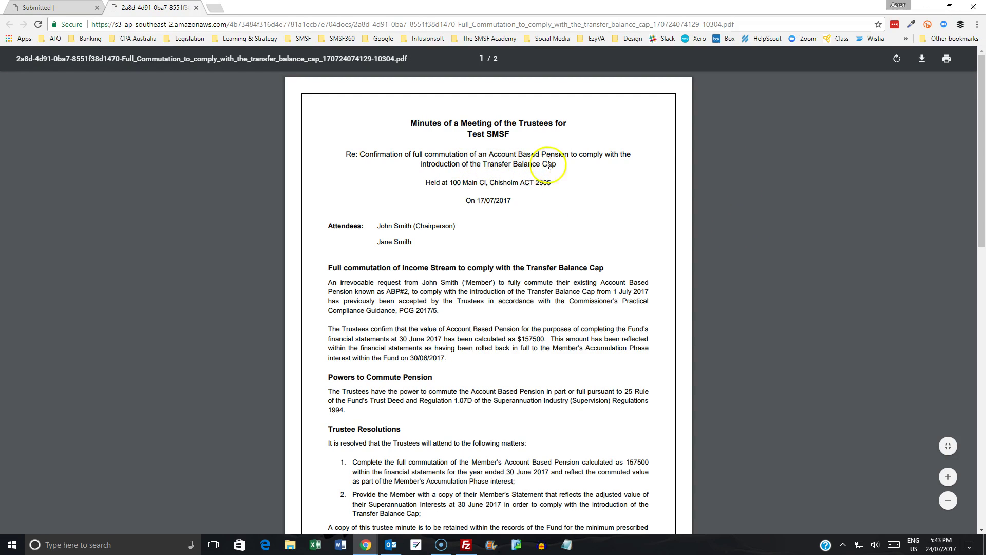
pyautogui.scroll(-2, 549, 231)
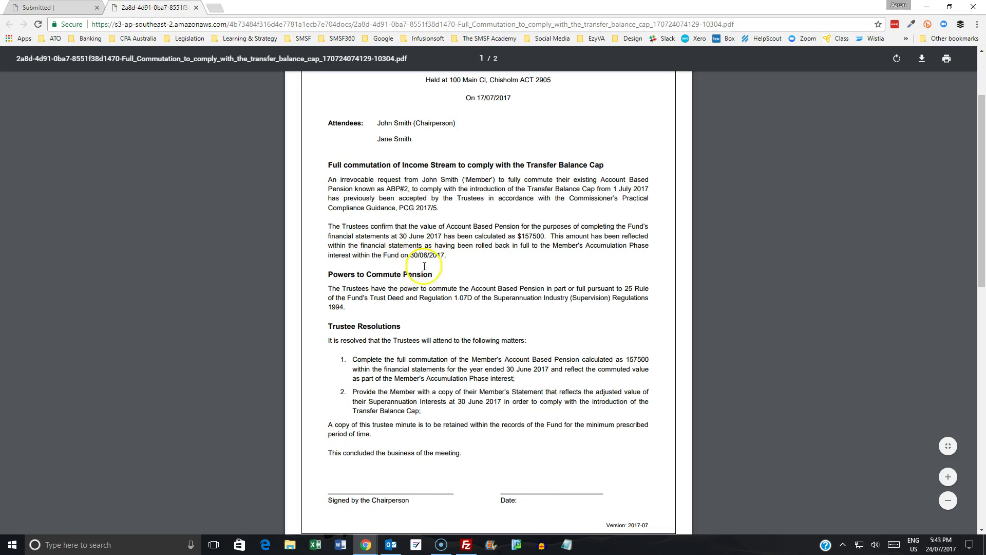
pyautogui.scroll(-1, 485, 281)
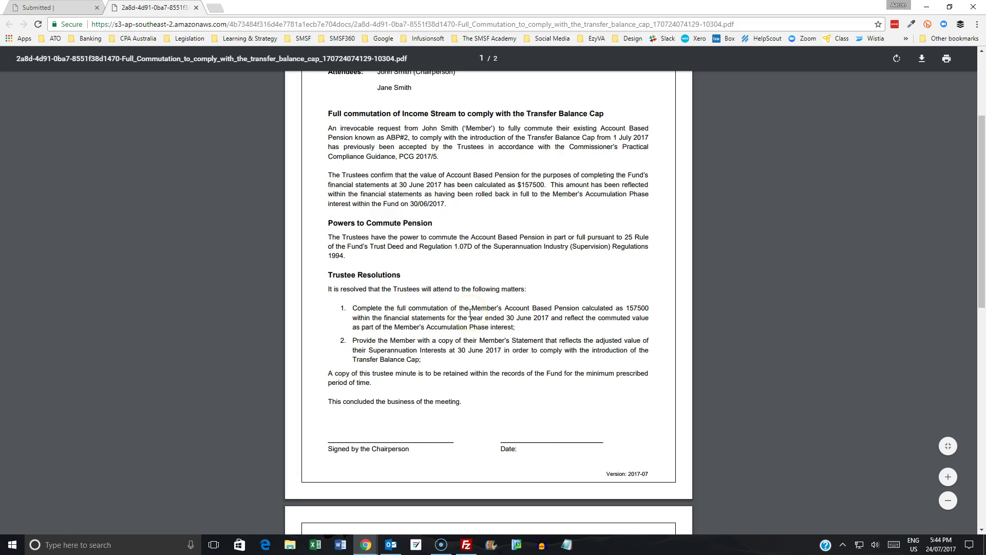
pyautogui.scroll(-4, 457, 321)
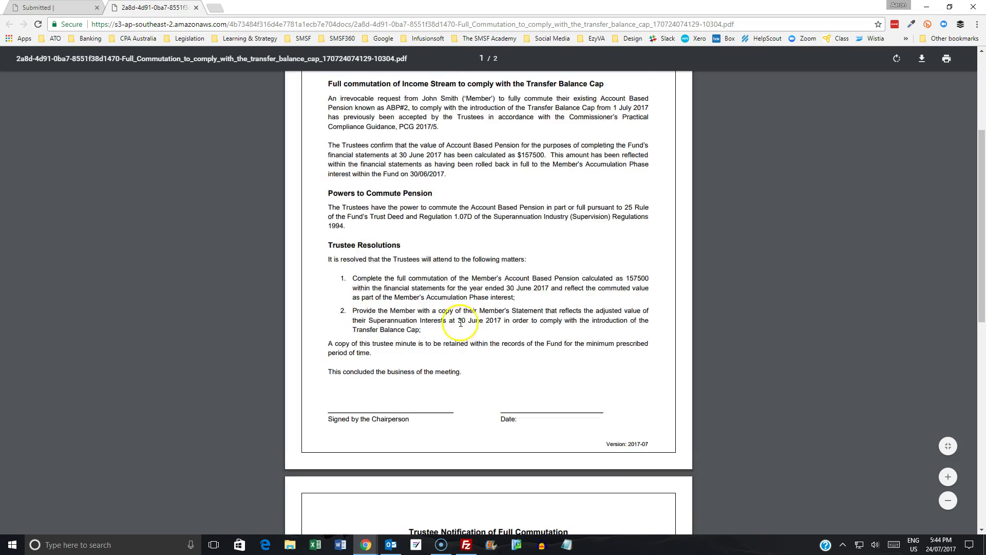
# Step: Scroll the PDF down to the page 2 Trustee Notification of Full Commutation
pyautogui.scroll(-4, 460, 325)
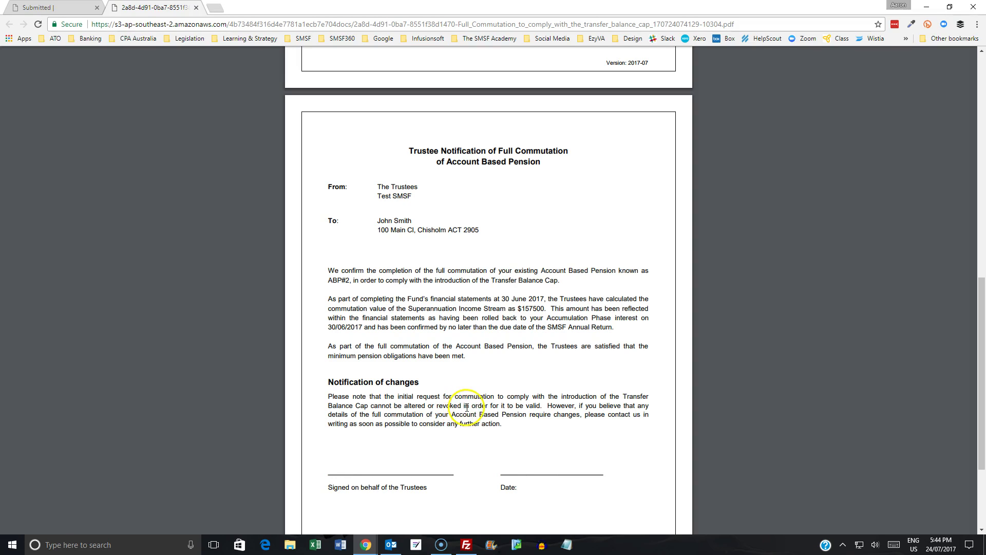
pyautogui.scroll(-2, 467, 403)
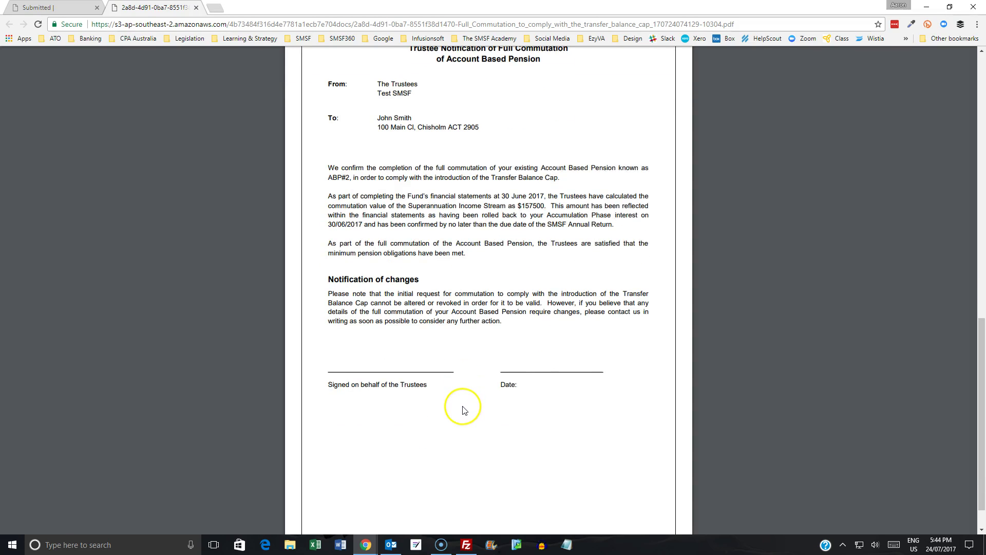